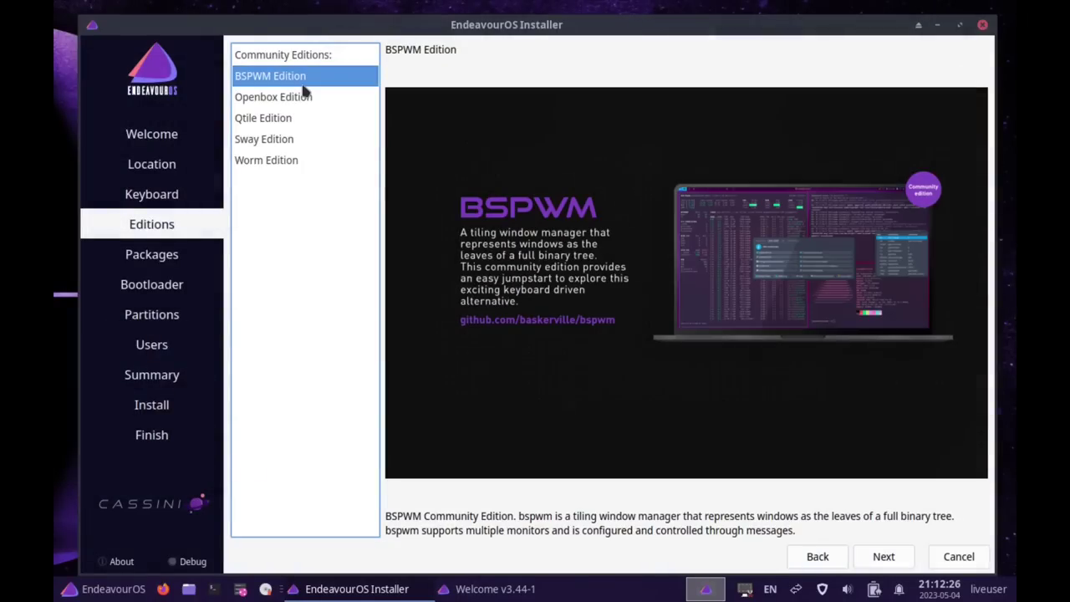
# Step: Choose the Qtile Edition and advance through Packages to the Bootloader step
pyautogui.click(303, 98)
pyautogui.click(298, 119)
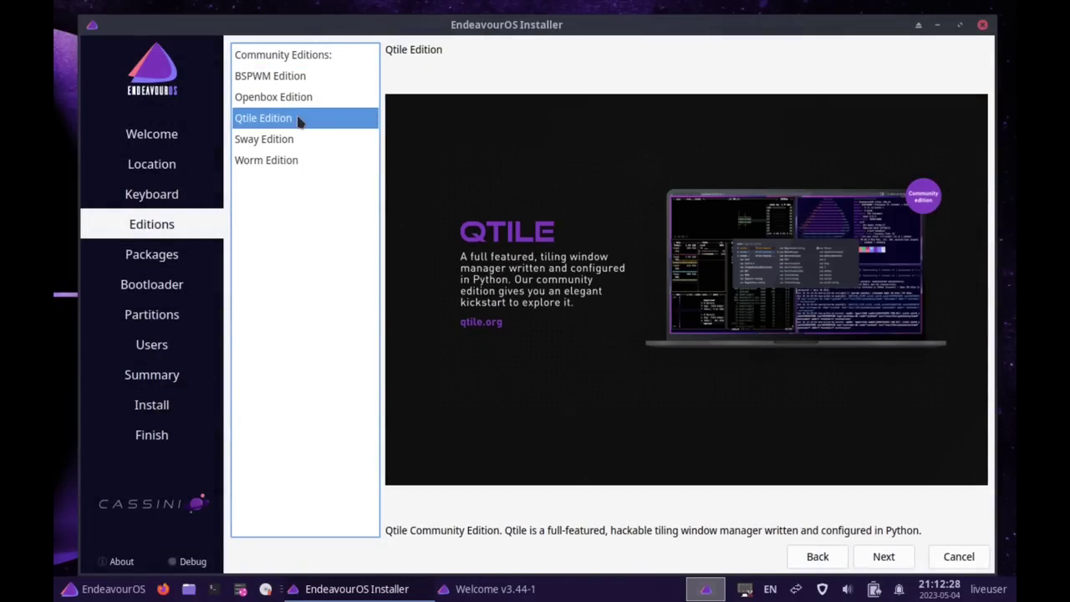
pyautogui.click(884, 555)
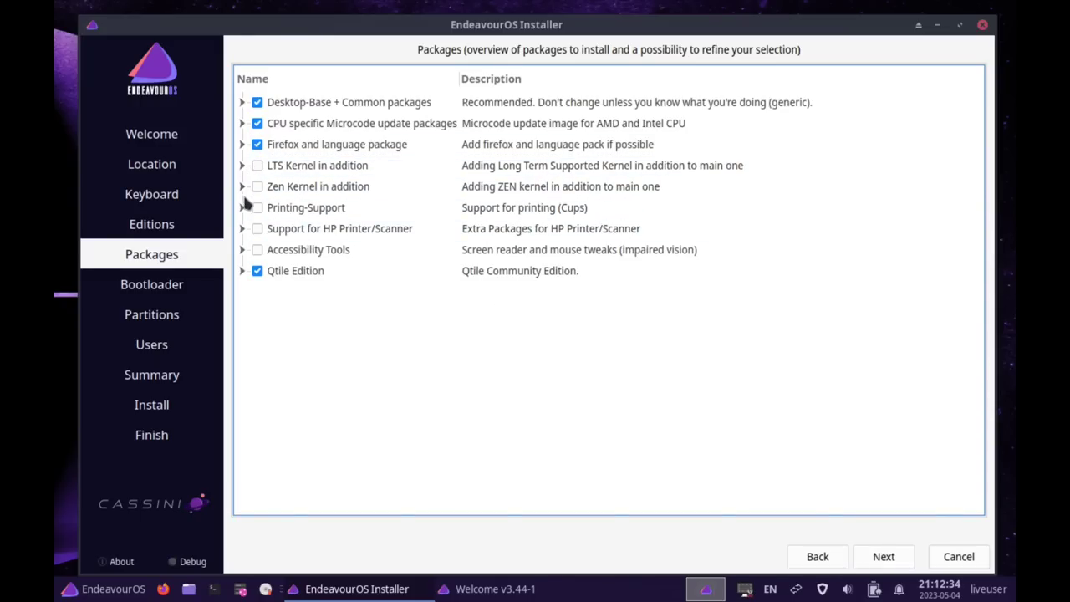
pyautogui.click(883, 560)
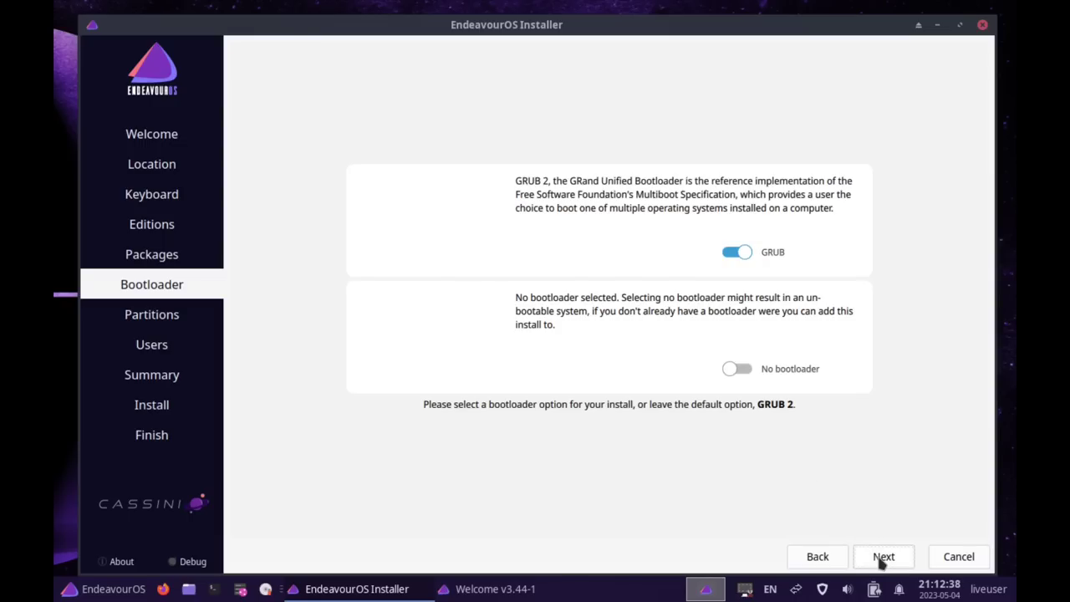
# Step: Keep GRUB, then set the vda disk to Erase disk with Swap to file, and open the filesystem list
pyautogui.click(880, 563)
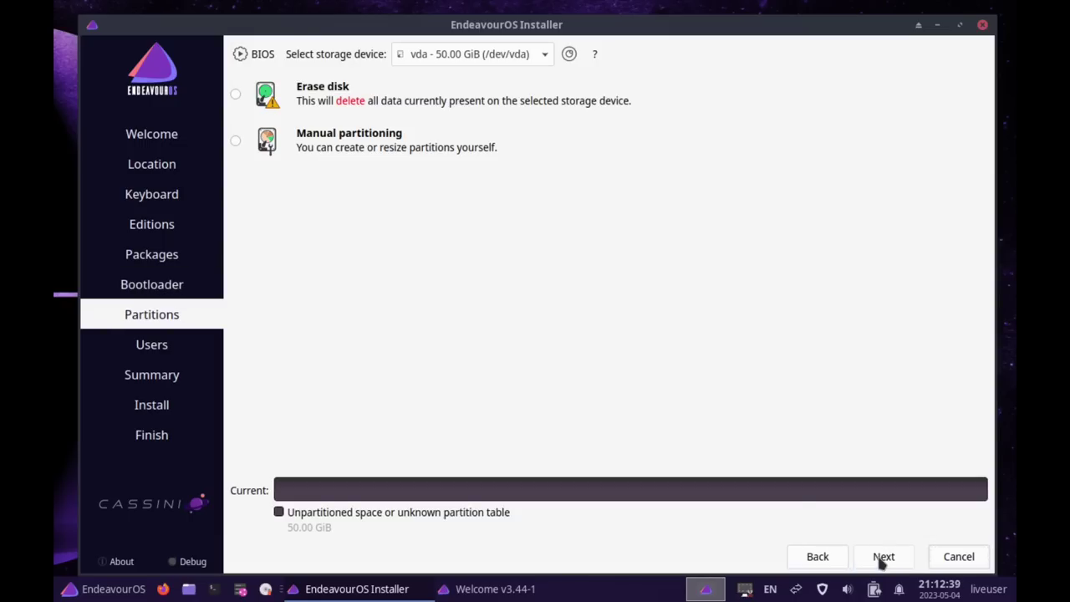
pyautogui.click(237, 94)
pyautogui.click(362, 138)
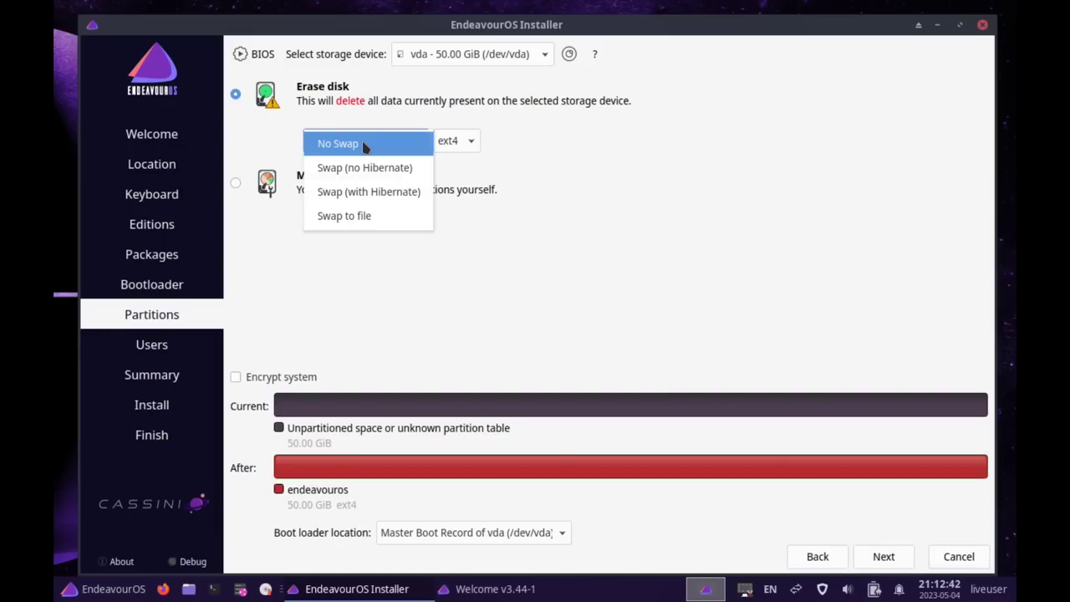
pyautogui.click(369, 192)
pyautogui.click(364, 140)
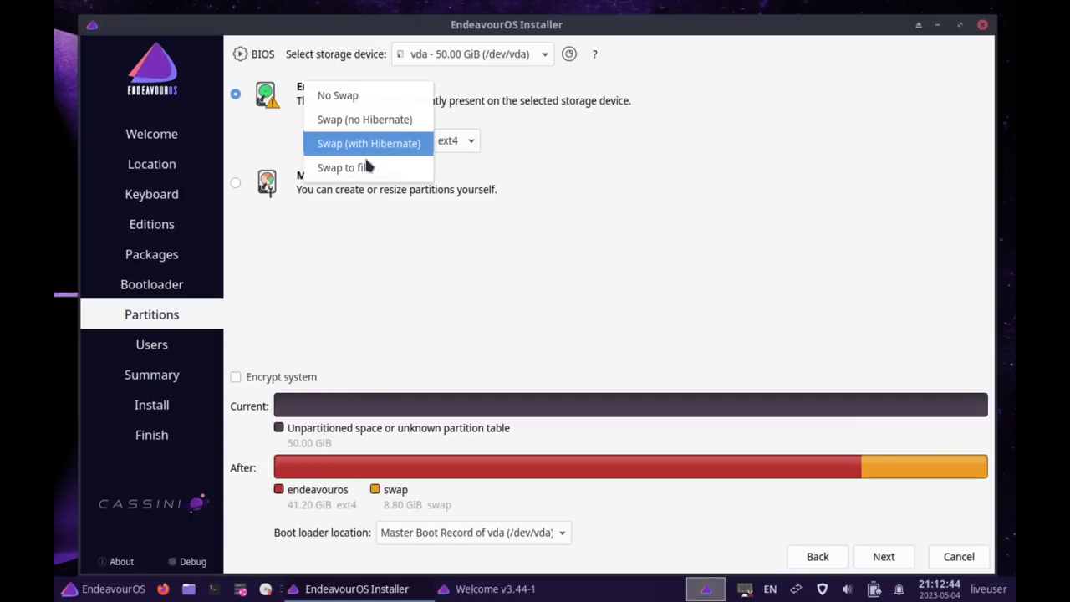
pyautogui.click(335, 167)
pyautogui.click(446, 142)
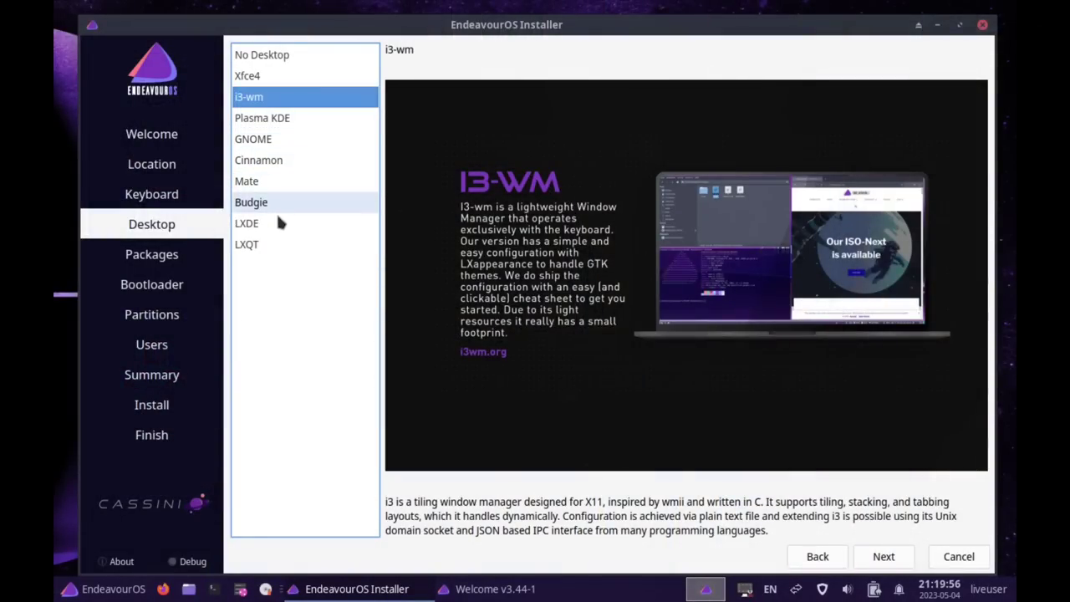
# Step: Select Plasma KDE and continue past Packages and Bootloader with GRUB kept
pyautogui.click(288, 119)
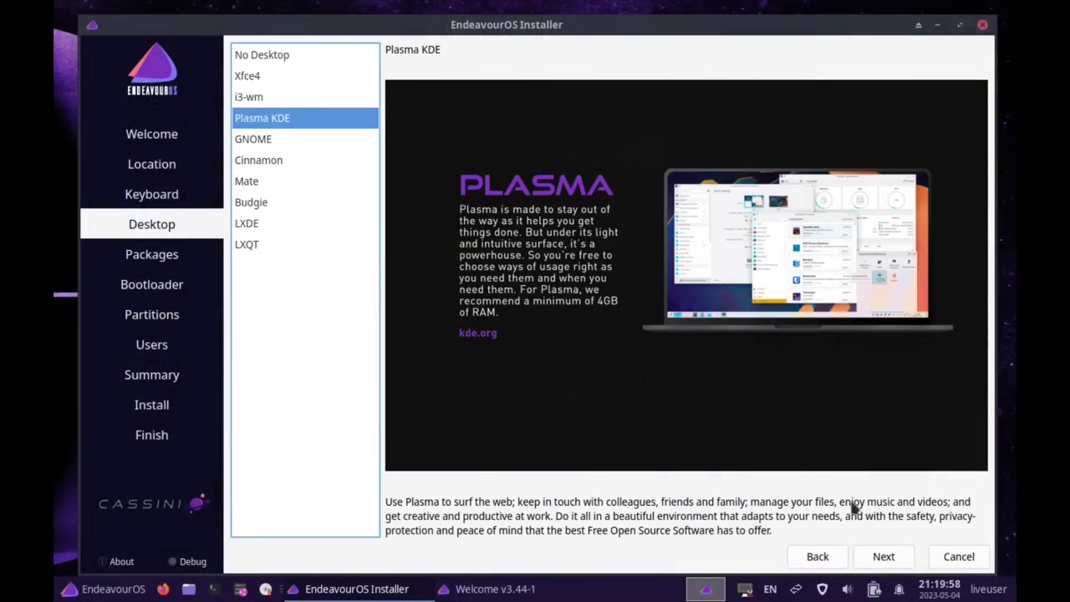
pyautogui.click(884, 557)
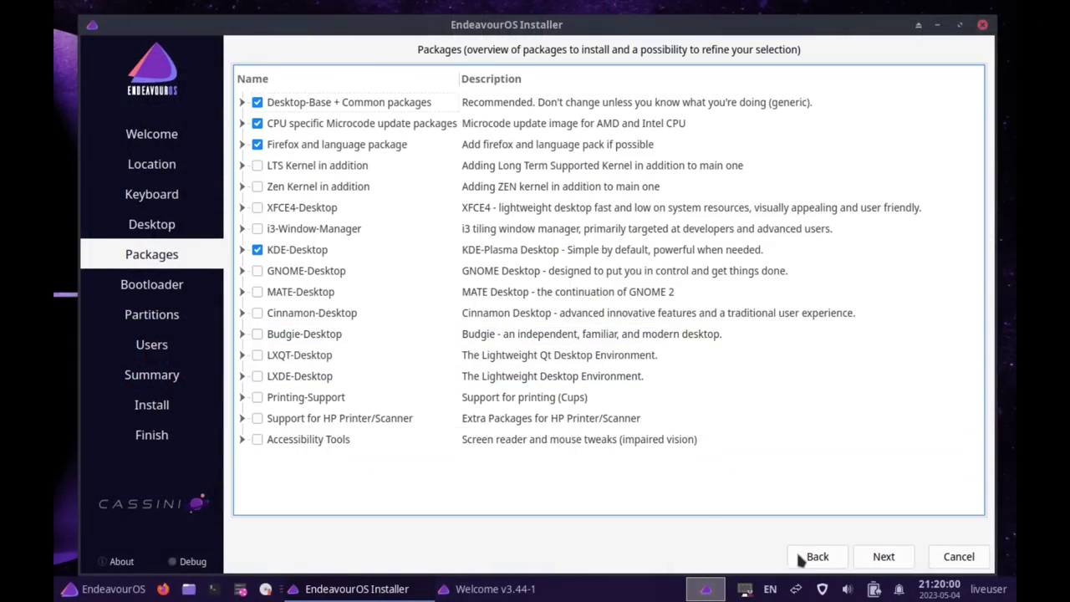
pyautogui.click(877, 558)
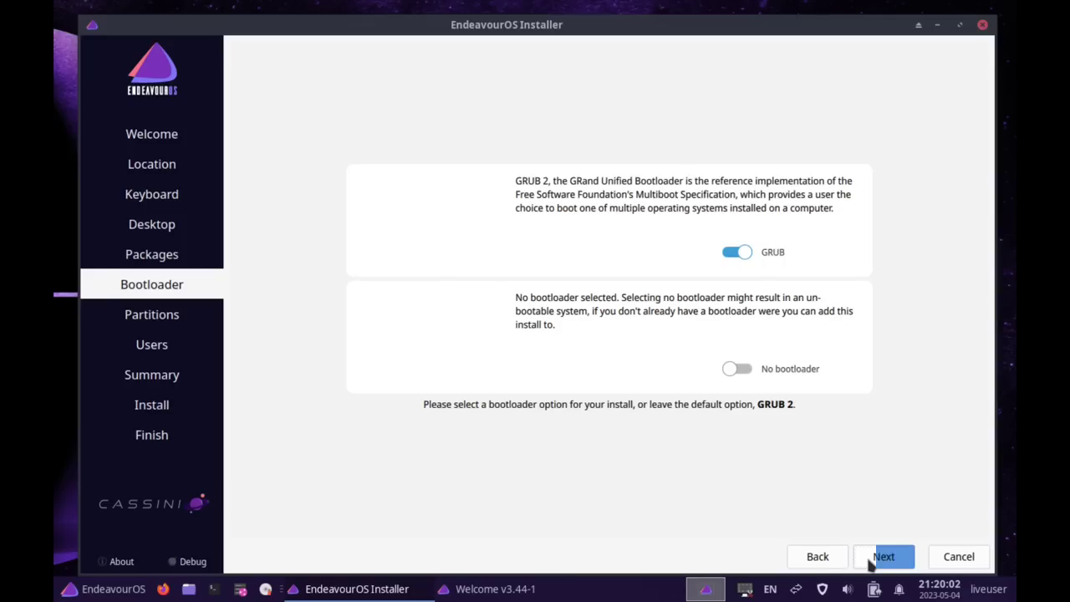
pyautogui.click(871, 561)
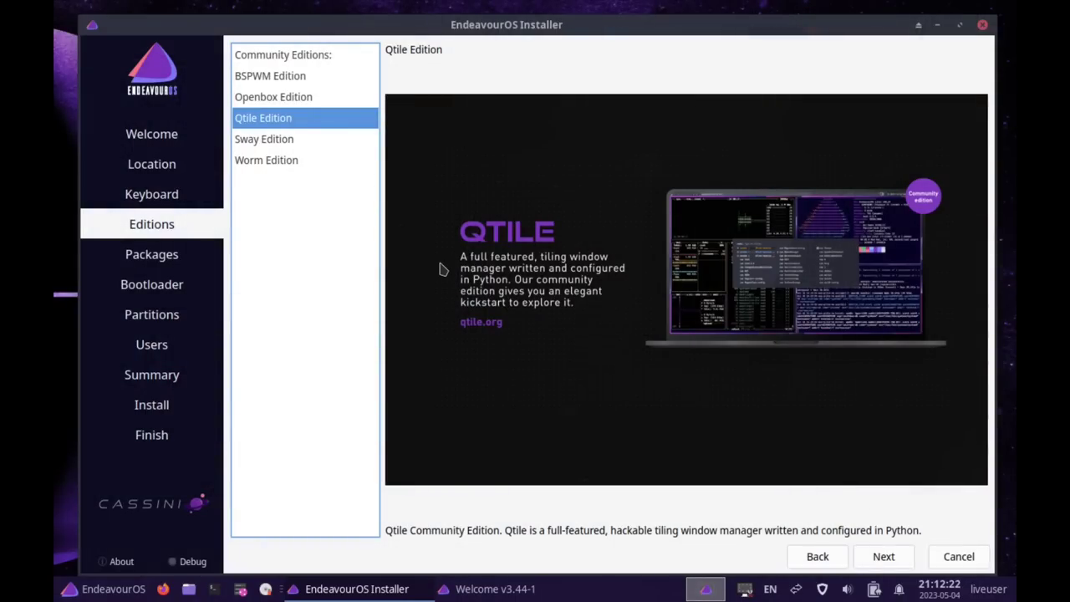
# Step: Preview Worm, BSPWM and Openbox, settle on Qtile Edition, and advance to Bootloader
pyautogui.click(304, 162)
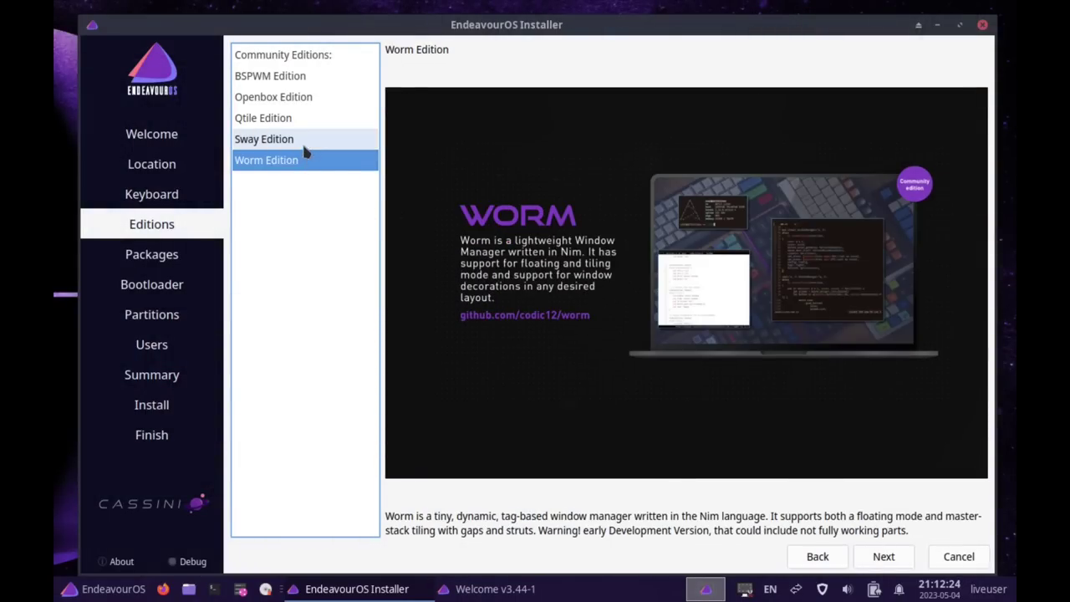
pyautogui.click(302, 127)
pyautogui.click(304, 83)
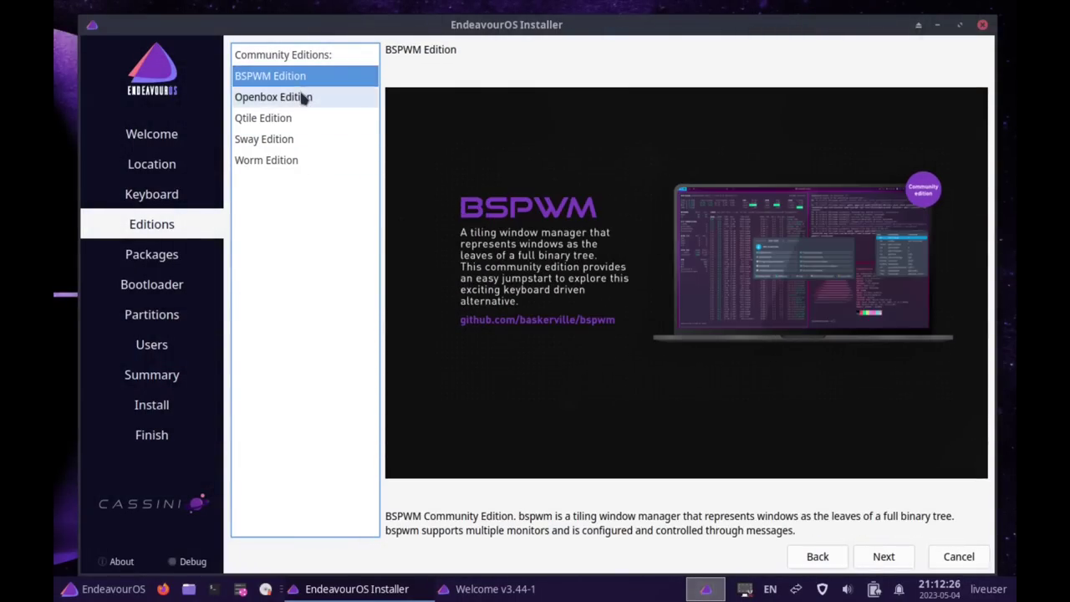
pyautogui.click(303, 98)
pyautogui.click(299, 120)
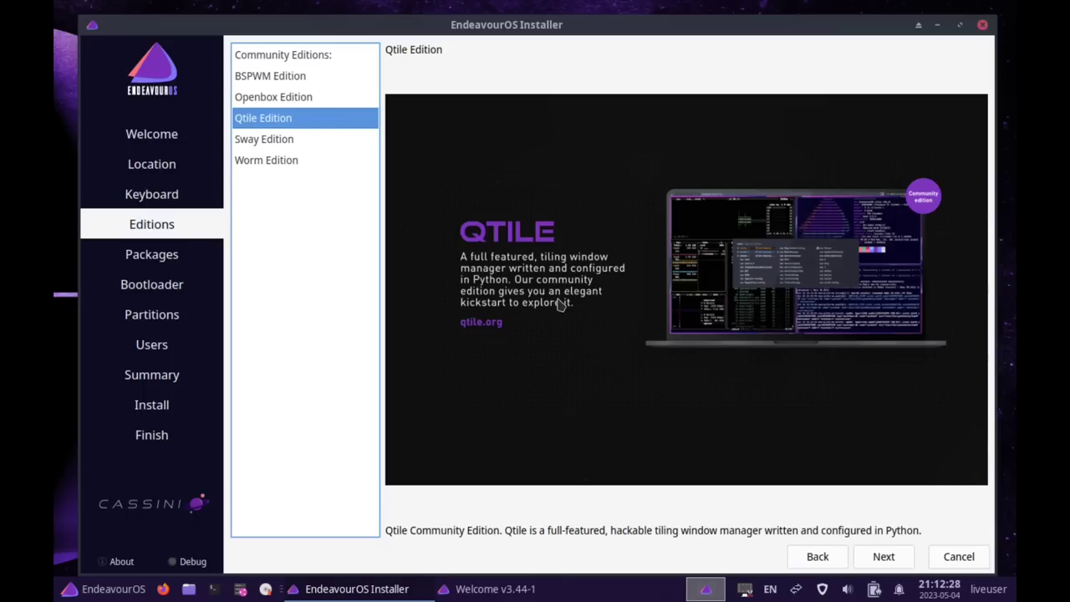
pyautogui.click(882, 556)
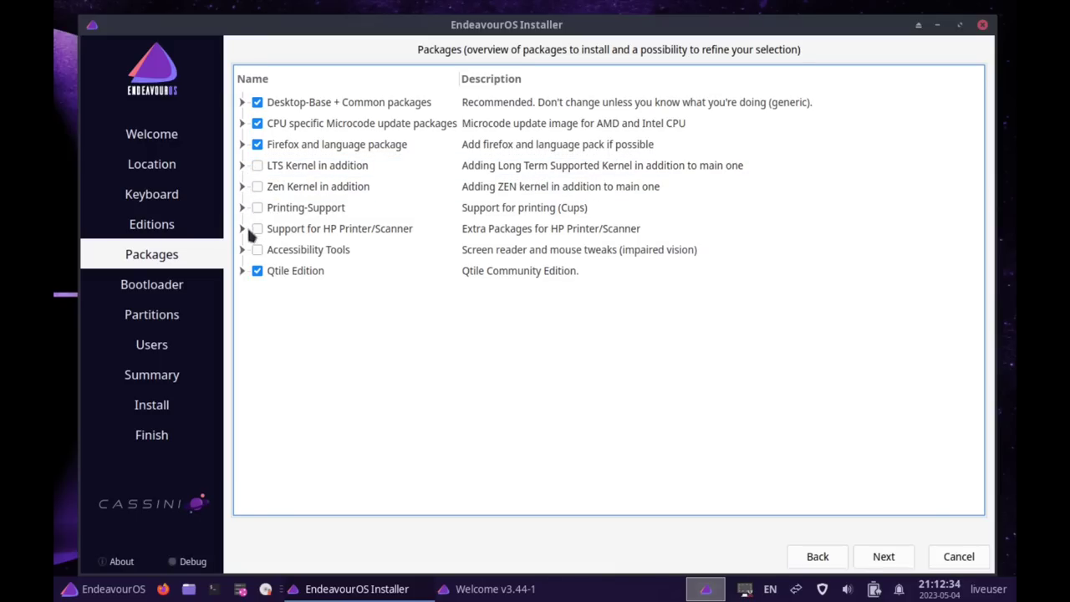
pyautogui.click(882, 562)
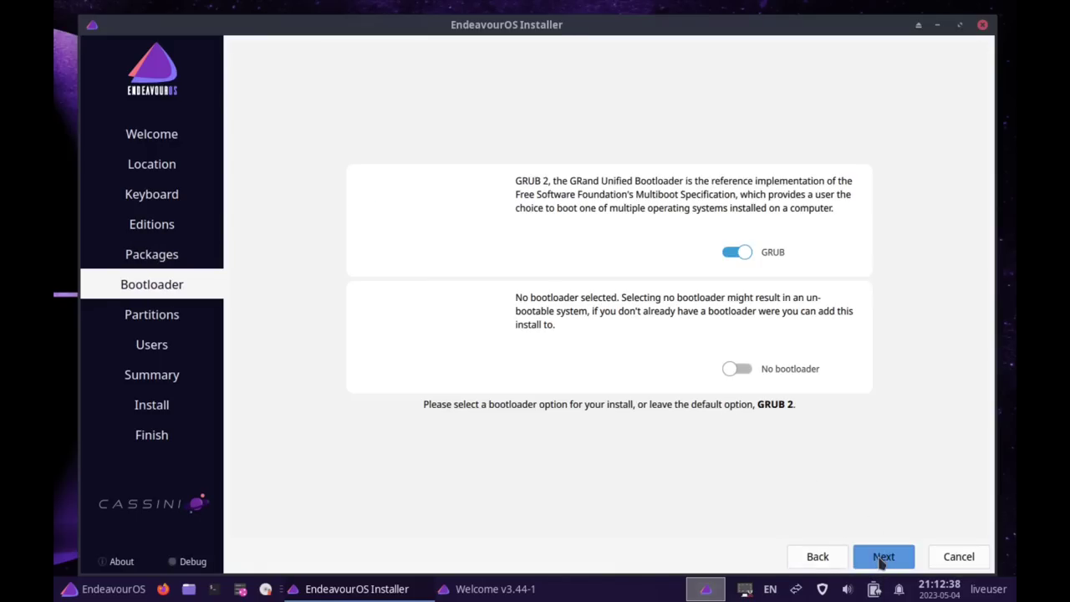
# Step: Erase the 50 GiB disk with a btrfs filesystem and Swap to file, then continue
pyautogui.click(880, 561)
pyautogui.click(253, 102)
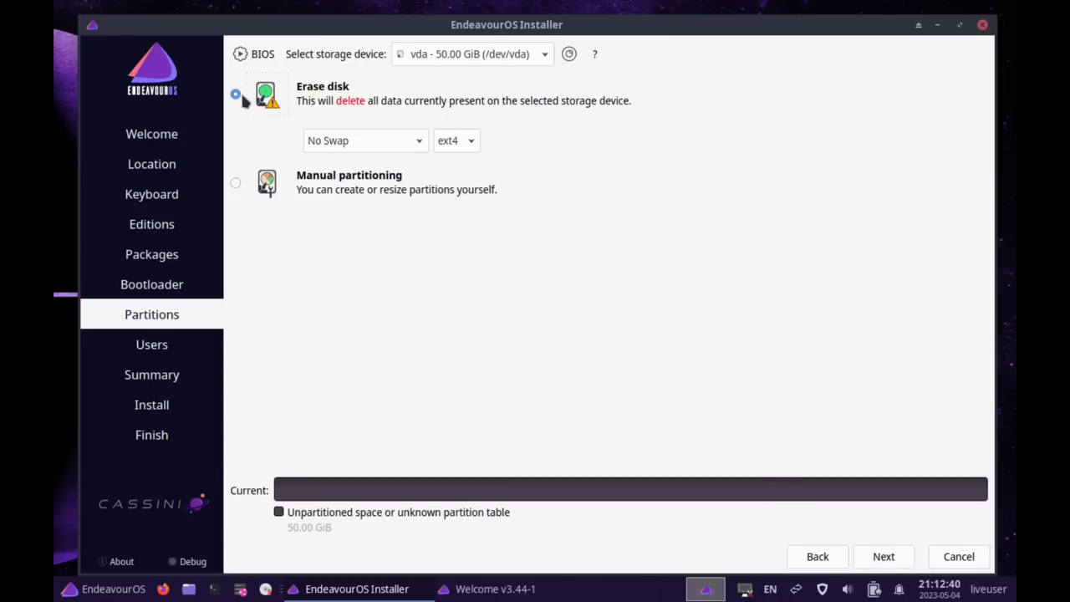
pyautogui.click(364, 141)
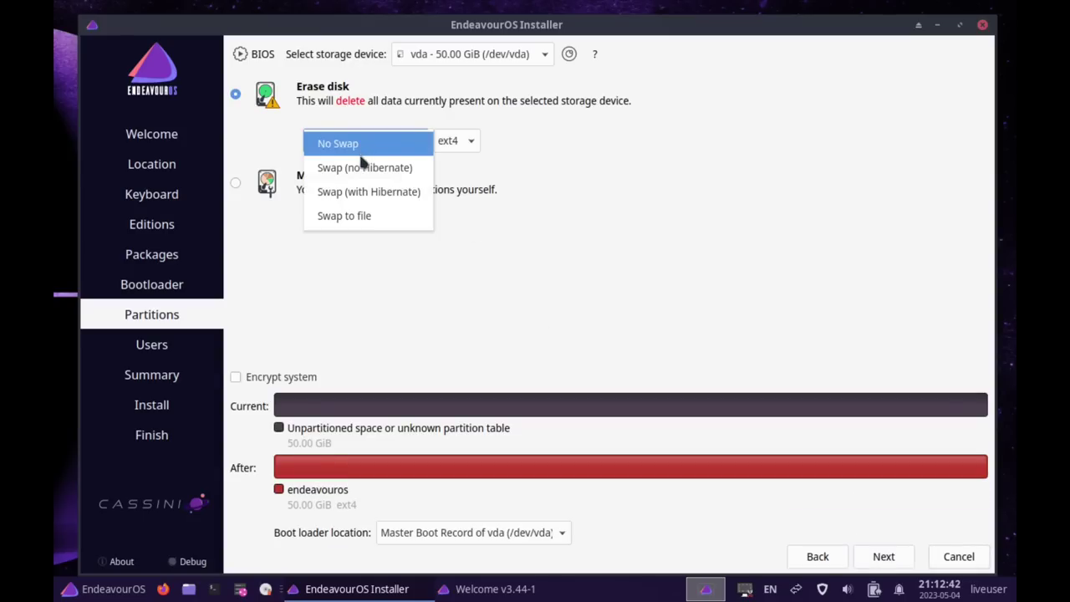
pyautogui.click(361, 191)
pyautogui.click(367, 142)
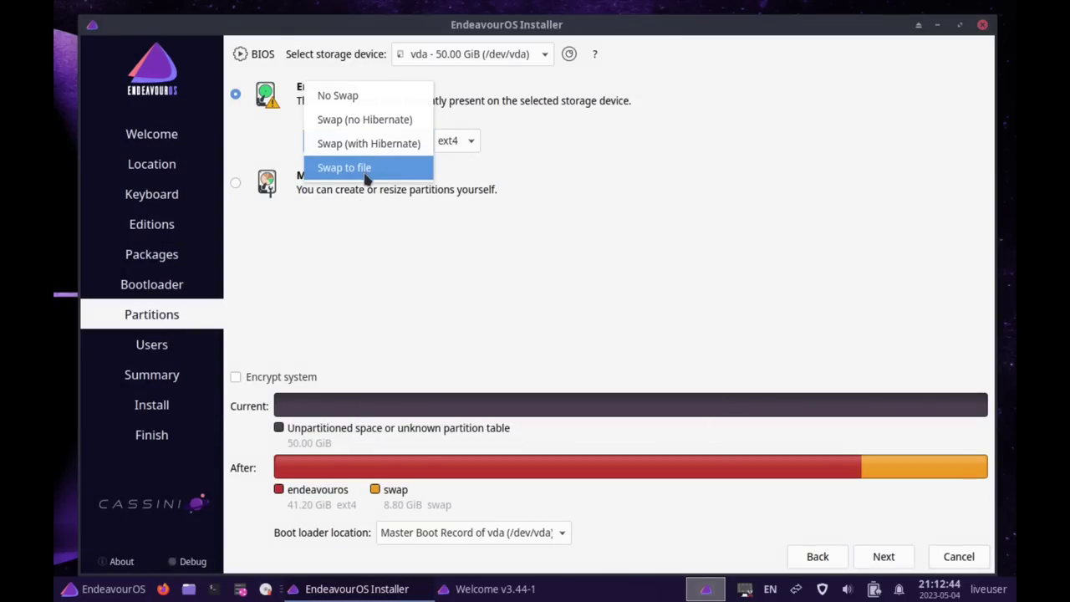
pyautogui.click(364, 167)
pyautogui.click(451, 141)
pyautogui.click(459, 167)
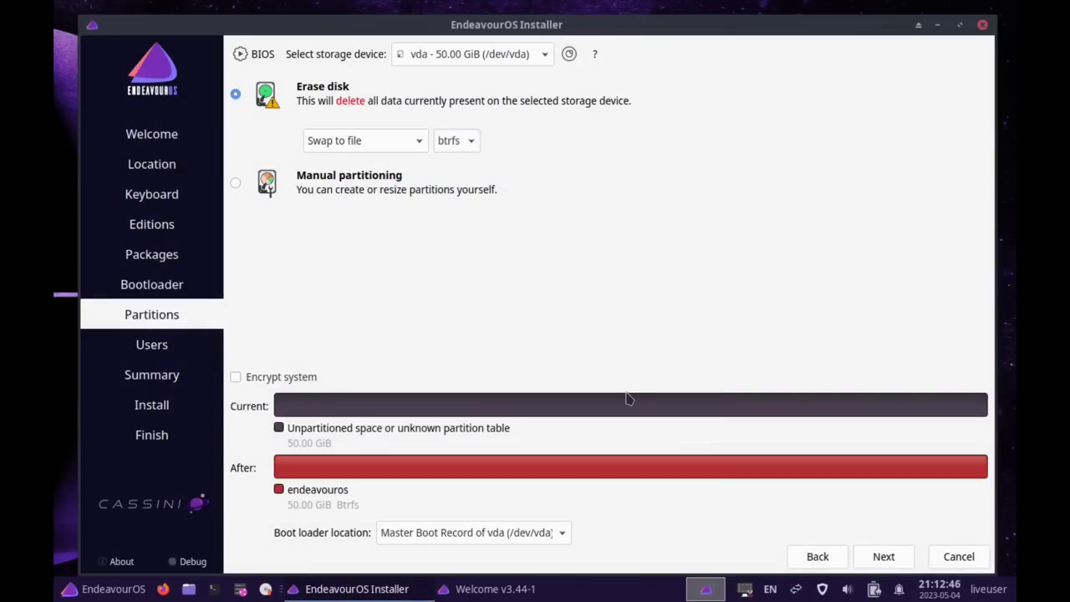
pyautogui.click(882, 557)
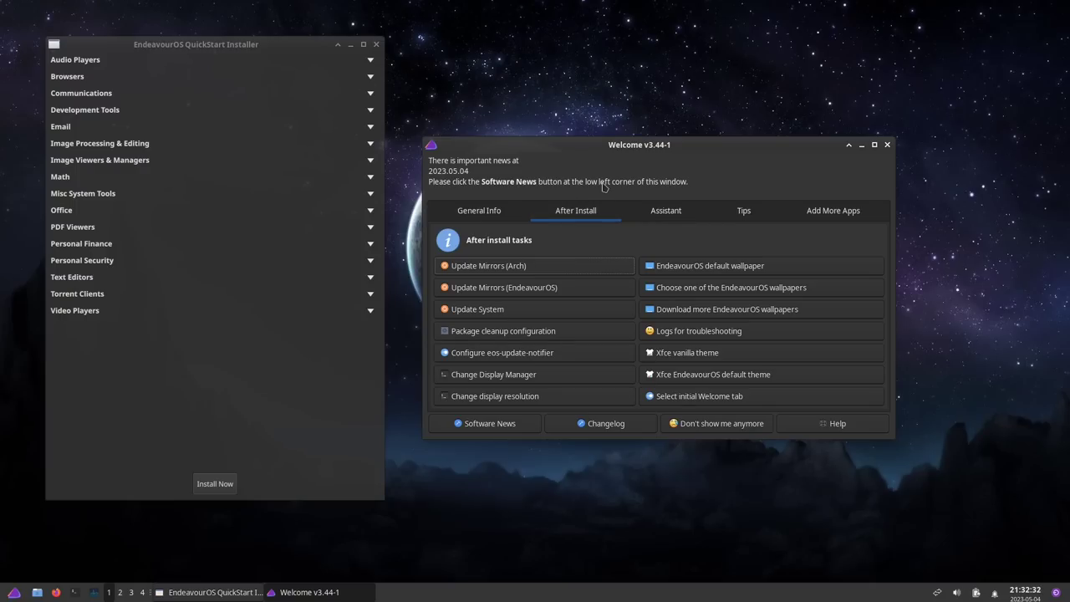
# Step: Move the Welcome window up-right and nudge the QuickStart Installer window right
pyautogui.moveTo(644, 153); pyautogui.dragTo(666, 122)
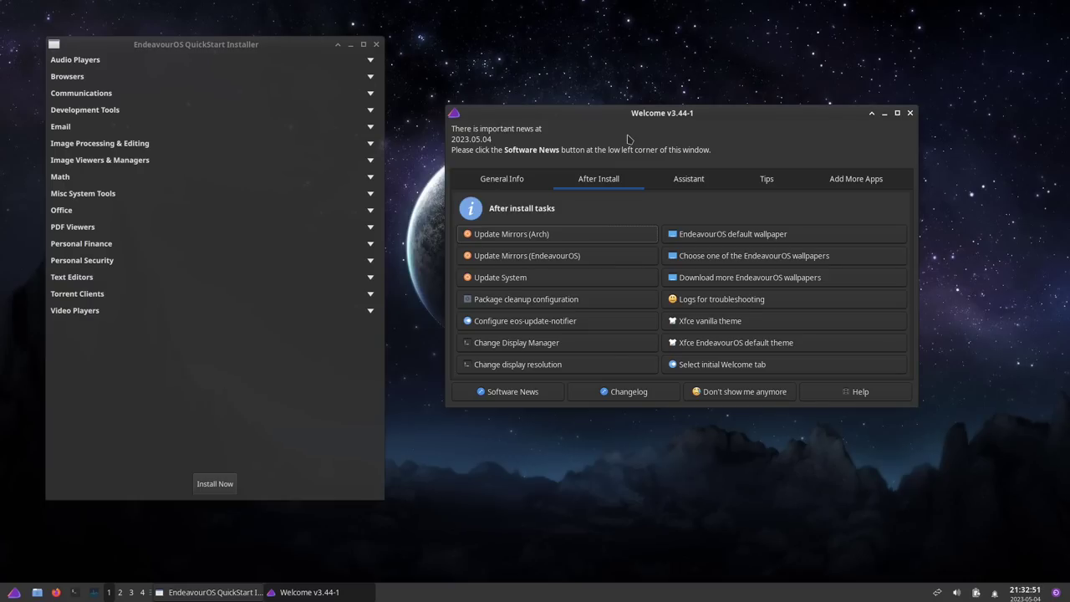
pyautogui.moveTo(268, 47); pyautogui.dragTo(311, 45)
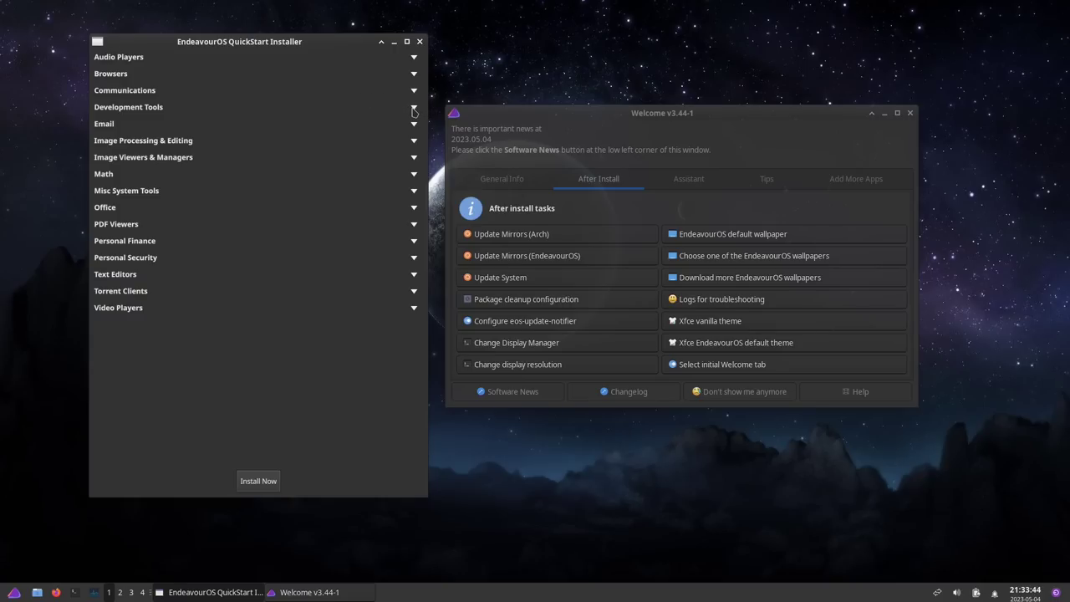
# Step: Expand the Development Tools package list, then close the QuickStart Installer
pyautogui.click(413, 110)
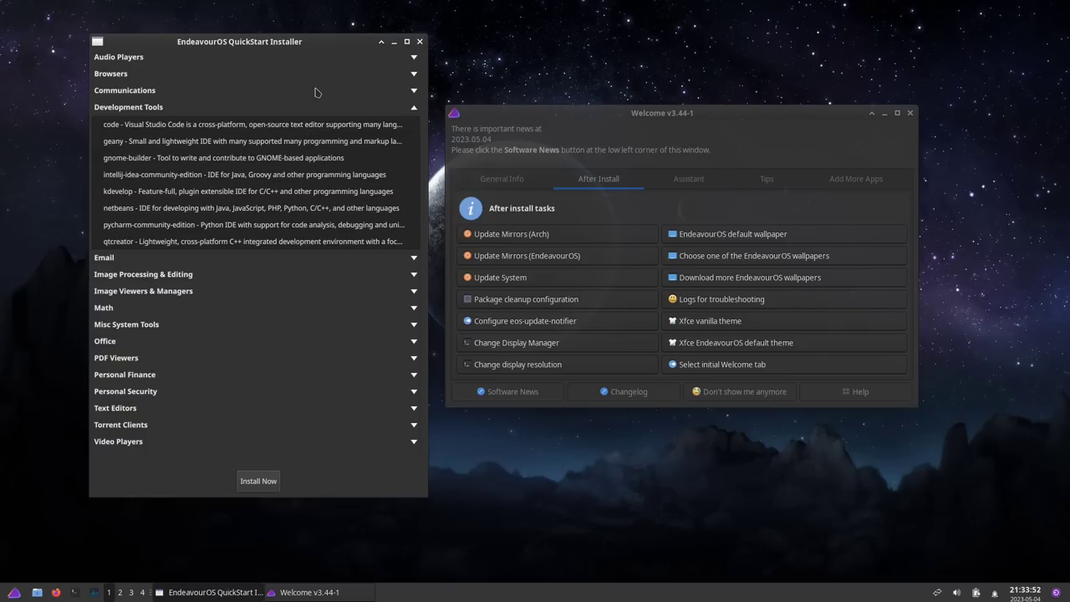
pyautogui.click(420, 41)
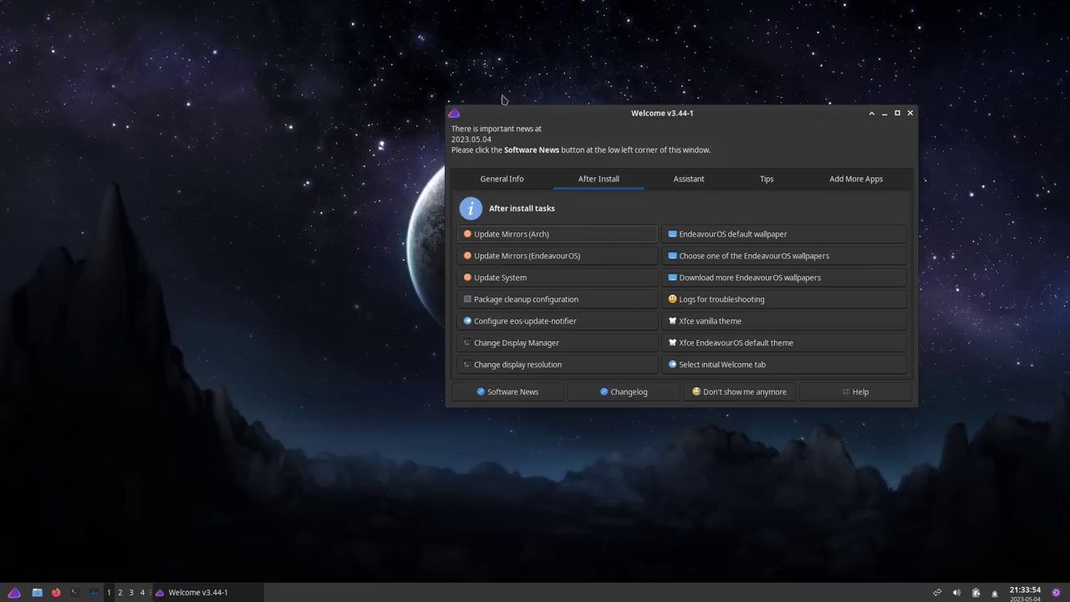
# Step: Reposition the Welcome window and open the Whisker application menu to its favourites
pyautogui.moveTo(521, 119); pyautogui.dragTo(338, 93)
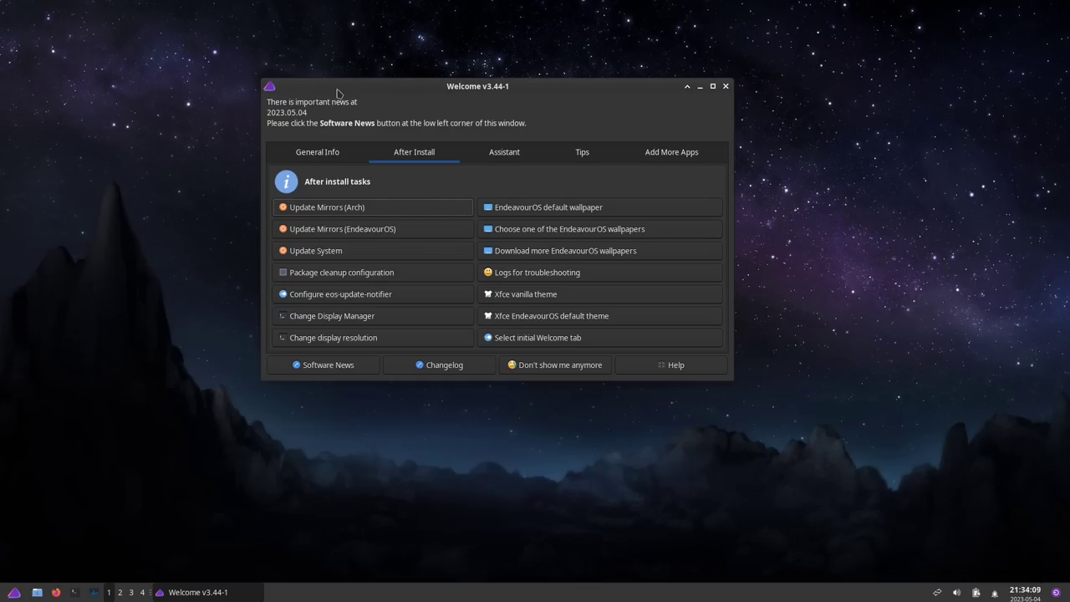
pyautogui.moveTo(339, 92); pyautogui.dragTo(414, 93)
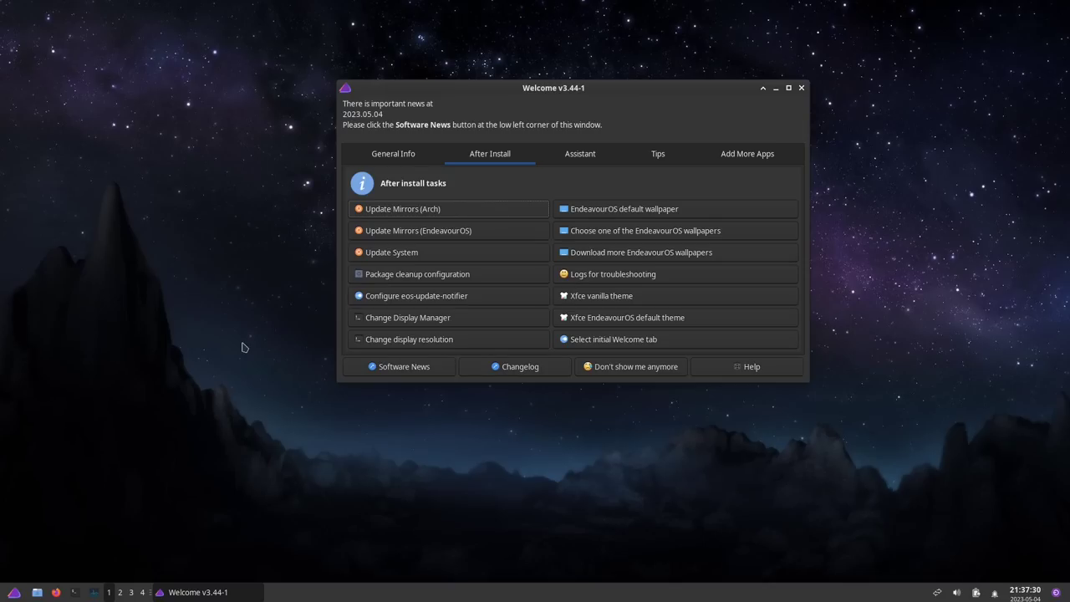
pyautogui.click(12, 593)
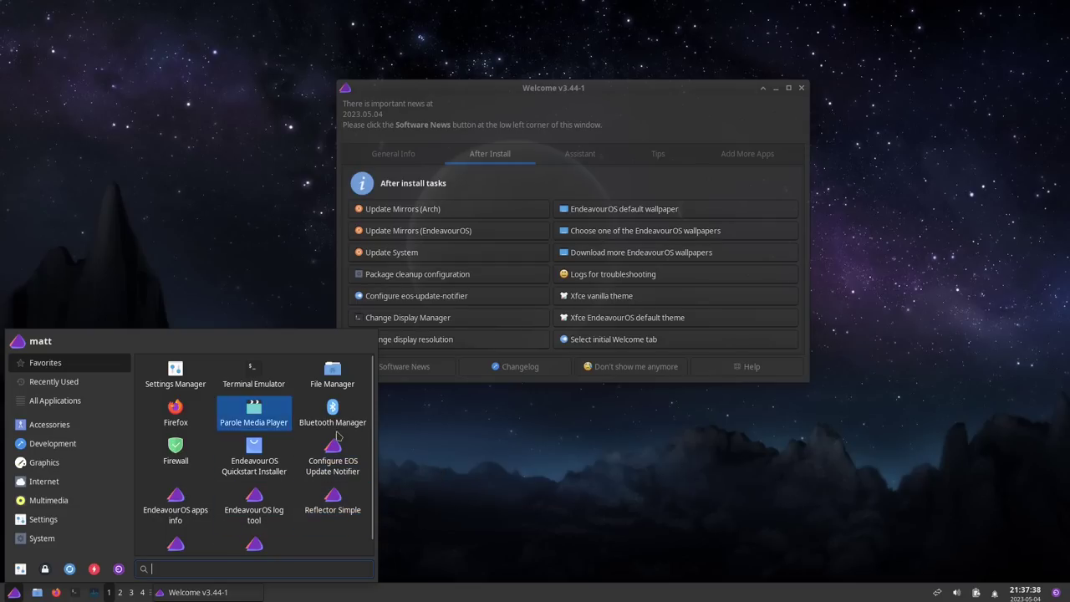
# Step: Browse the Internet category, then show the Multimedia apps like Parole Media Player
pyautogui.click(52, 482)
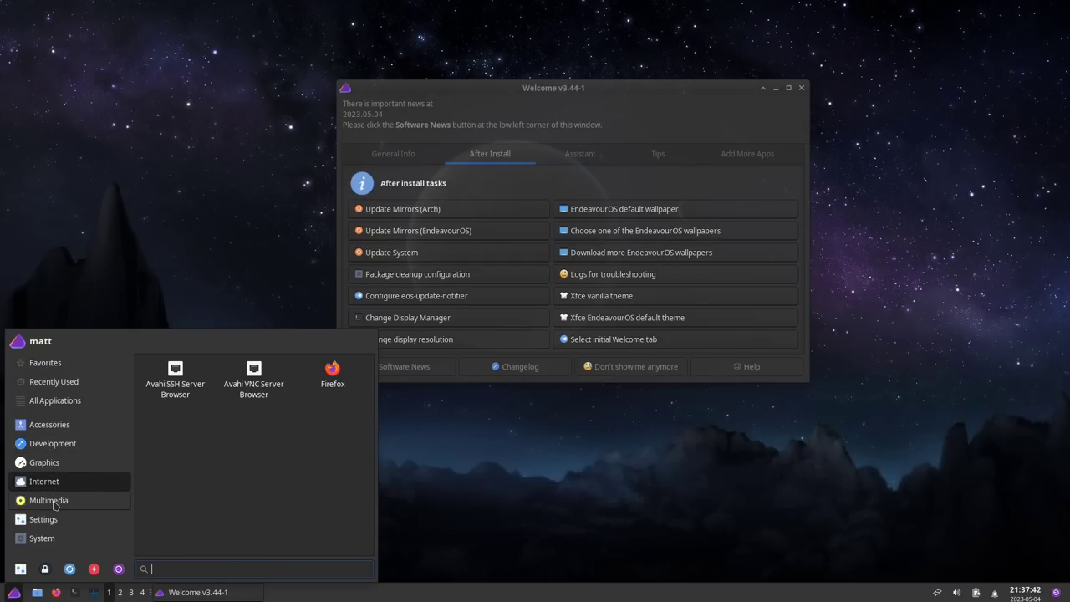
pyautogui.click(53, 503)
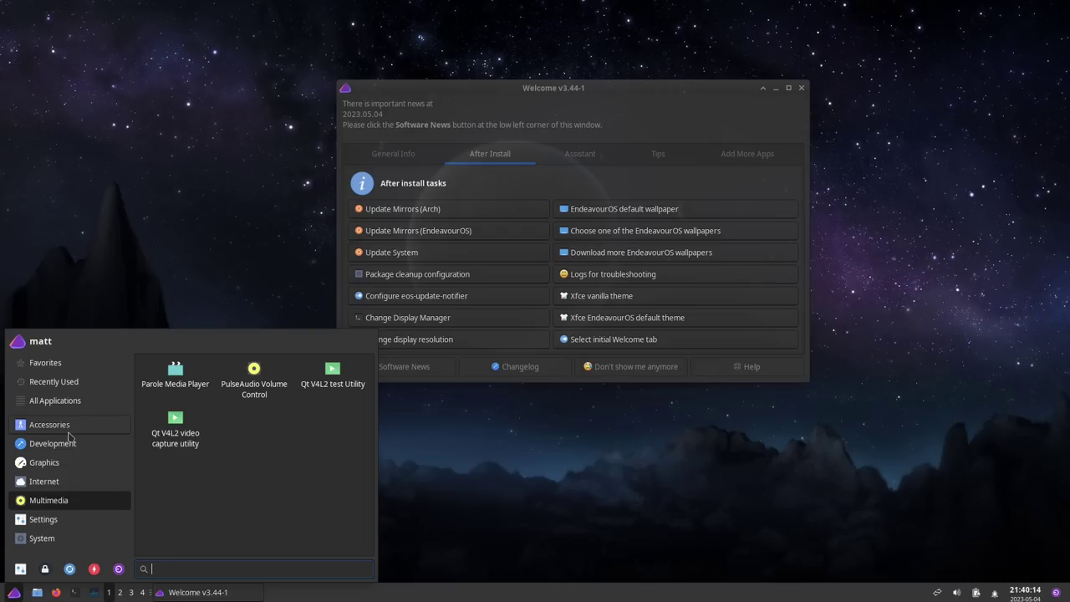
# Step: Browse the Graphics category, then show the Development apps Icon Browser and Meld
pyautogui.click(62, 464)
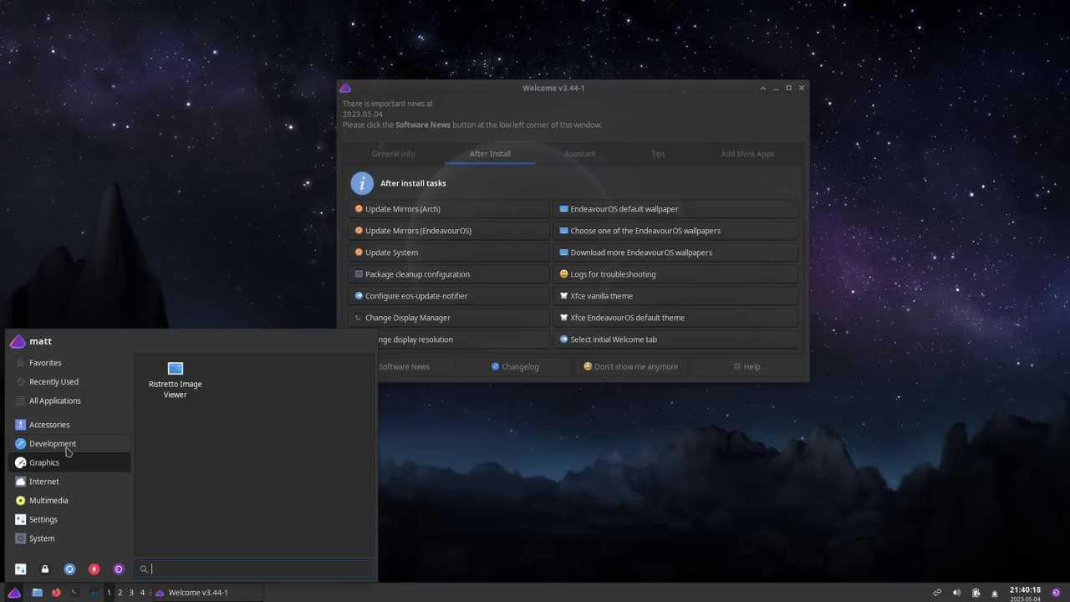
pyautogui.click(68, 451)
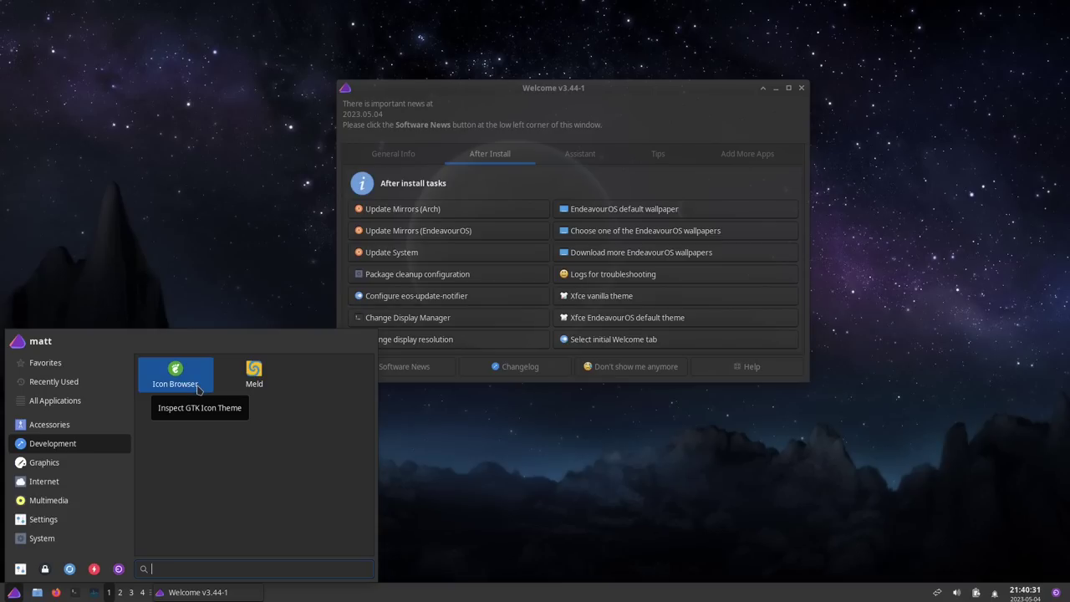
# Step: Show the Accessories category in the Whisker Menu, listing Application Finder, Archive Manager, Calculator and Thunar
pyautogui.click(65, 432)
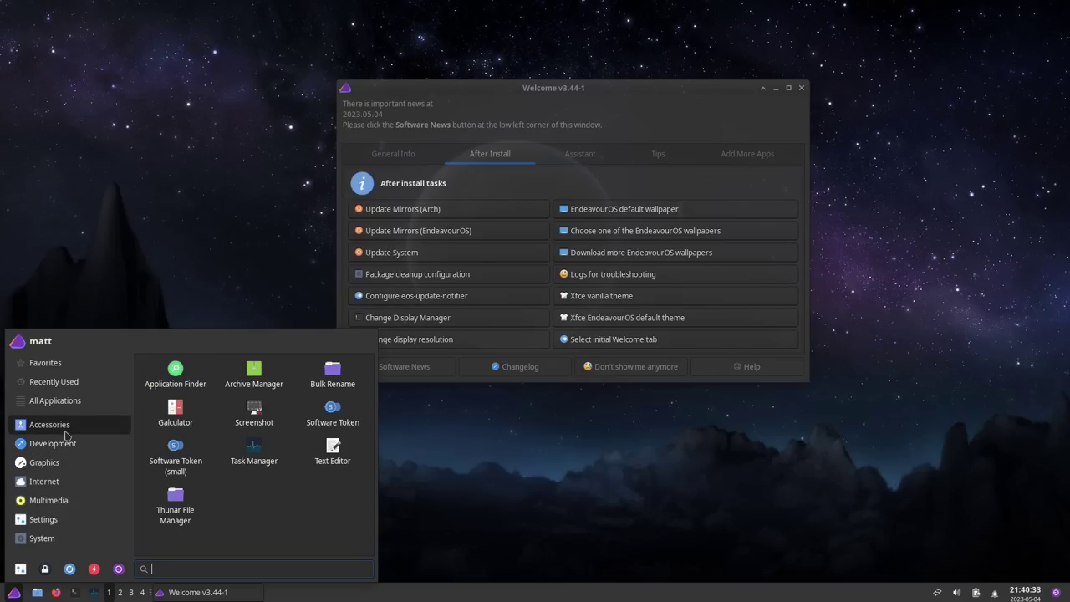